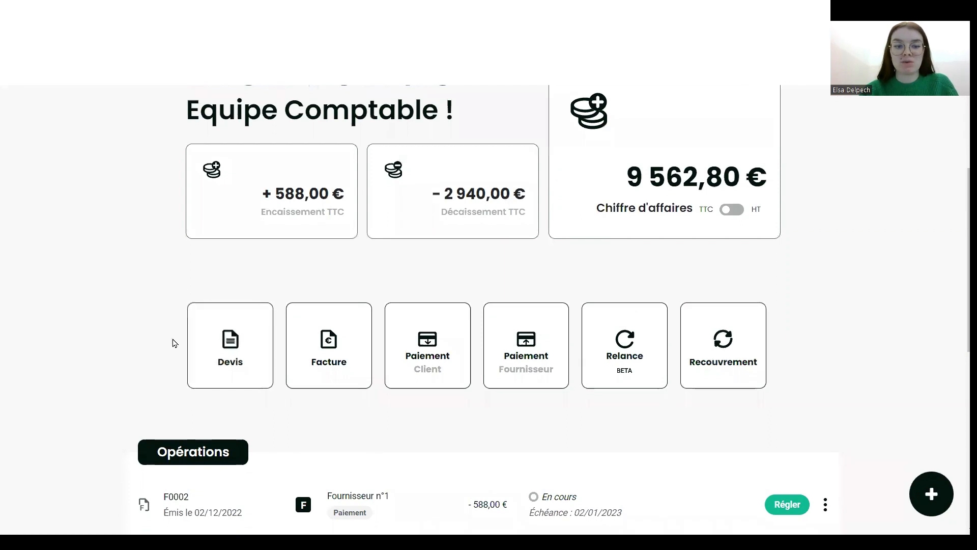
Start a new quote and search the contact's company name for "cl"
{"action": "left_click", "coordinate": [237, 374]}
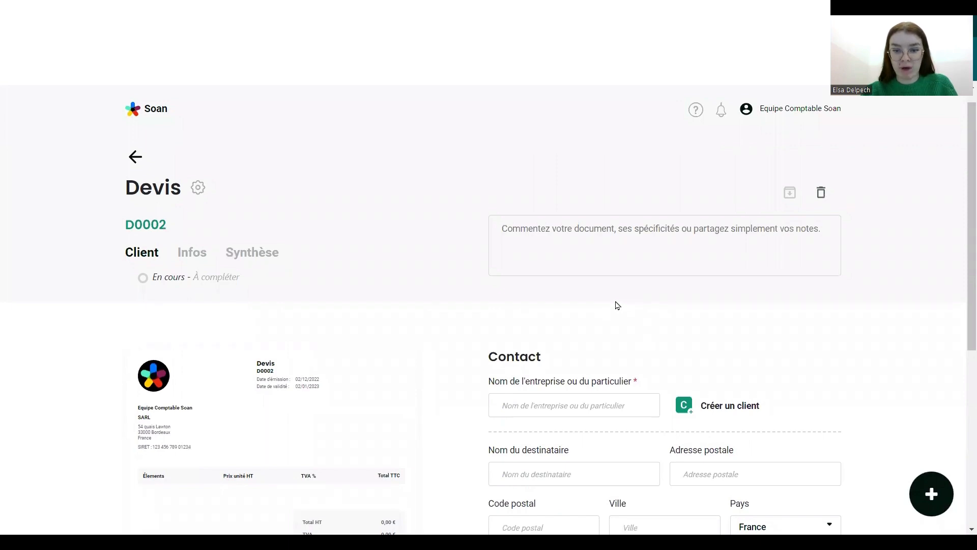
{"action": "scroll", "coordinate": [618, 305], "scroll_direction": "down", "scroll_amount": 2}
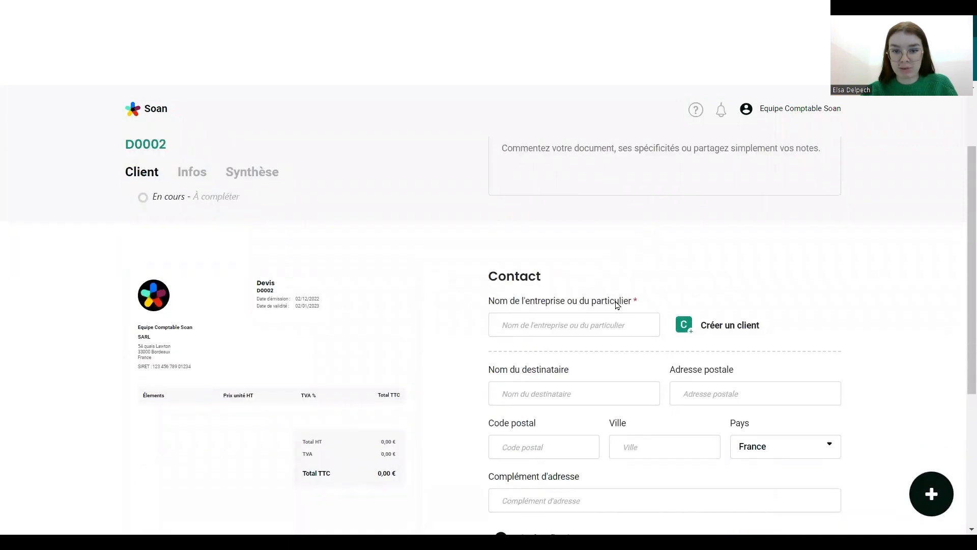
{"action": "left_click", "coordinate": [514, 327]}
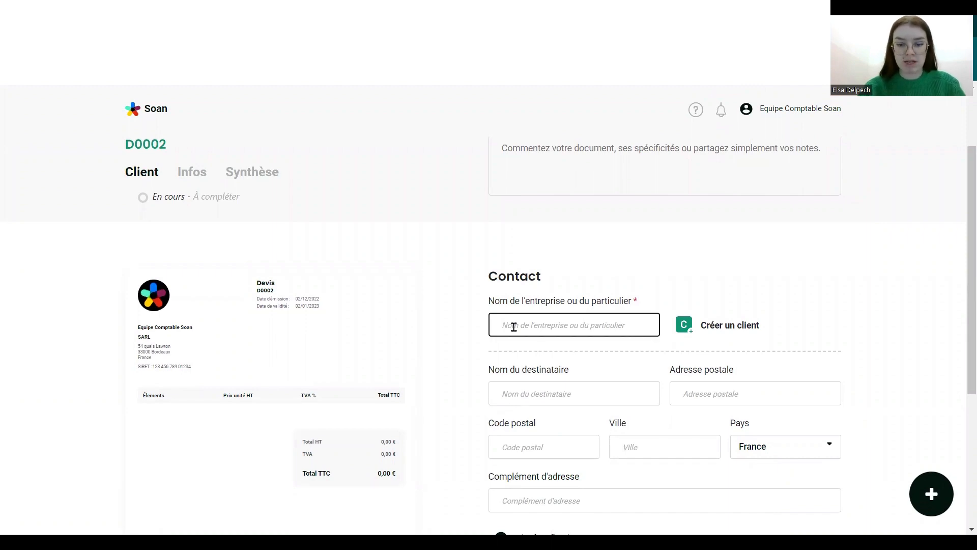
{"action": "type", "text": "cl"}
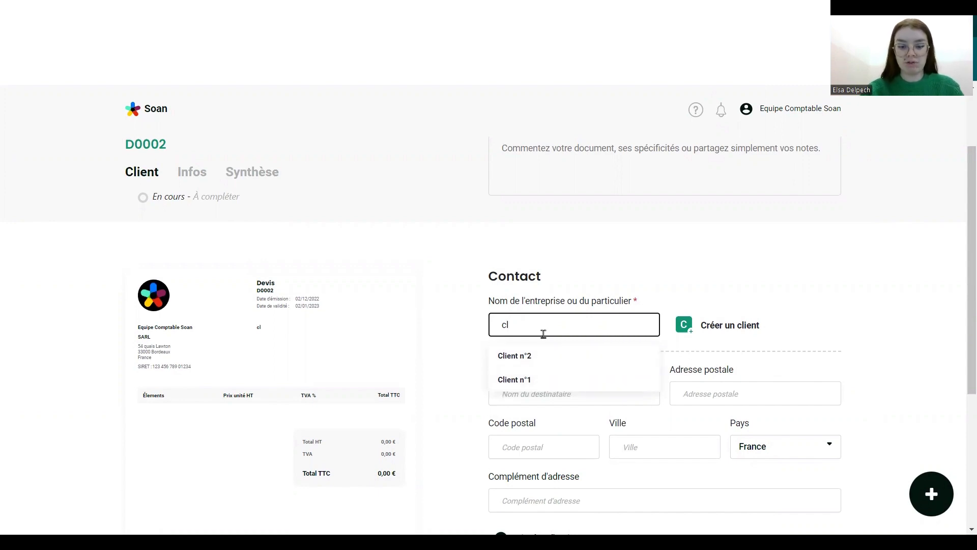
Enter Client n°3 as the company name, open the form for creating that client, and examine its contact and address sections
{"action": "key", "text": "BackSpace"}
{"action": "key", "text": "BackSpace"}
{"action": "type", "text": "Client"}
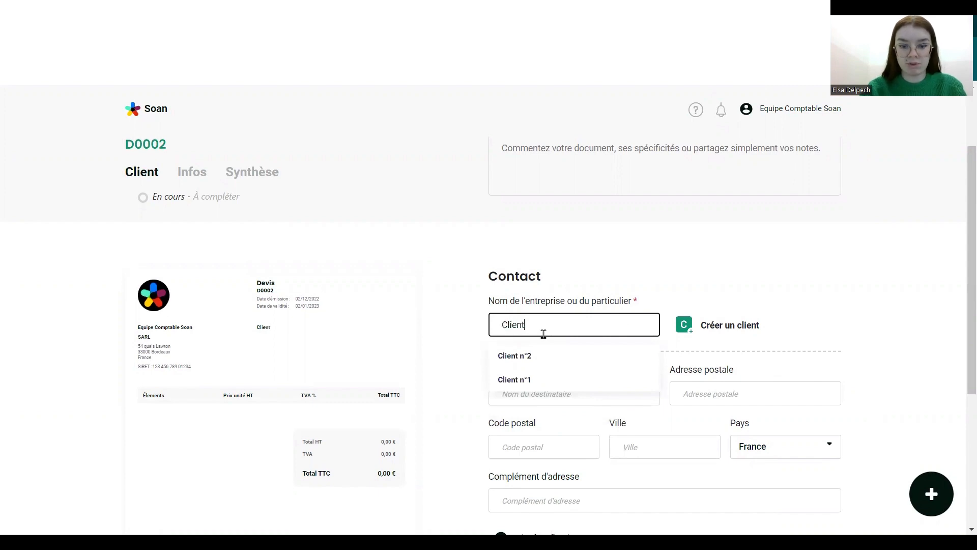
{"action": "type", "text": " n°3"}
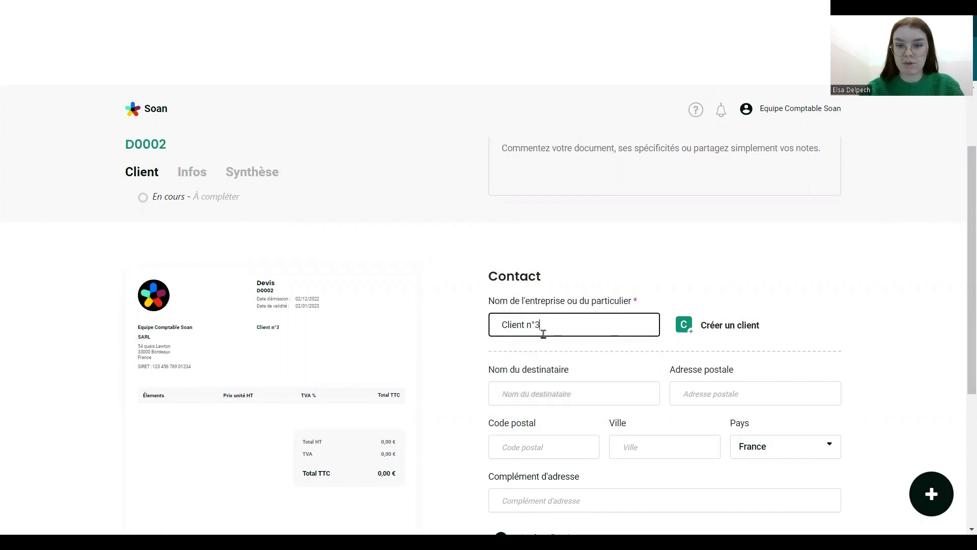
{"action": "left_click", "coordinate": [724, 340]}
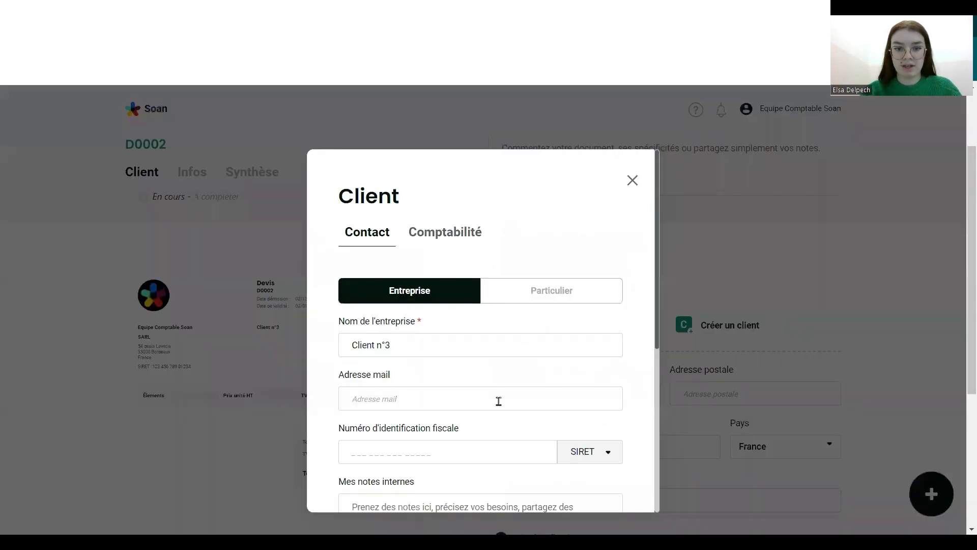
{"action": "scroll", "coordinate": [489, 403], "scroll_direction": "down", "scroll_amount": 2}
{"action": "scroll", "coordinate": [434, 285], "scroll_direction": "down", "scroll_amount": 6}
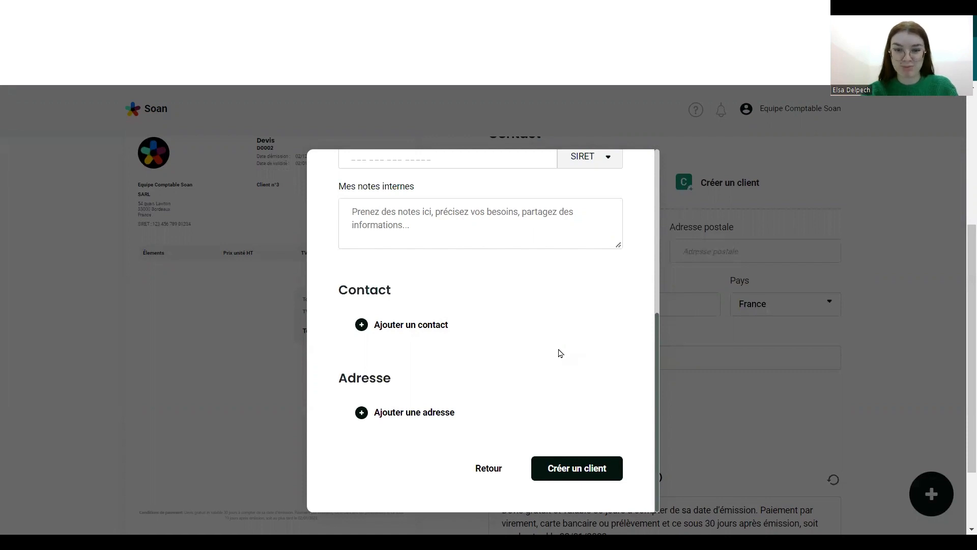
{"action": "scroll", "coordinate": [560, 353], "scroll_direction": "up", "scroll_amount": 1}
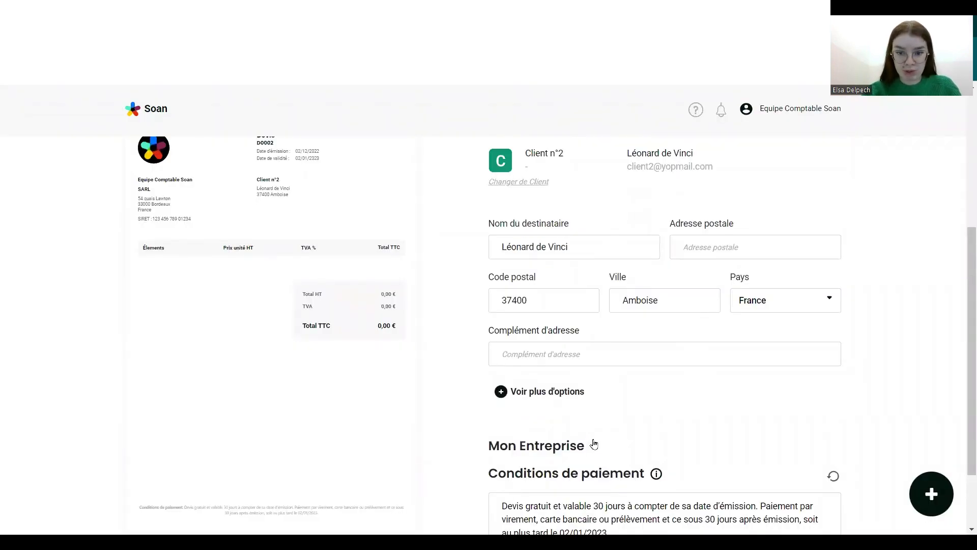
Expand the Mon Entreprise section of the quote and show its additional options
{"action": "scroll", "coordinate": [617, 450], "scroll_direction": "down", "scroll_amount": 2}
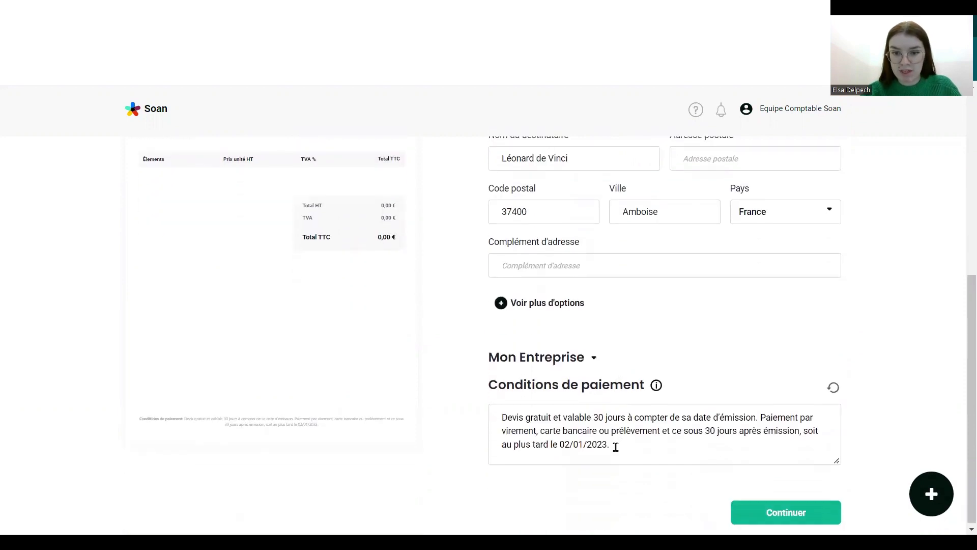
{"action": "left_click", "coordinate": [595, 360]}
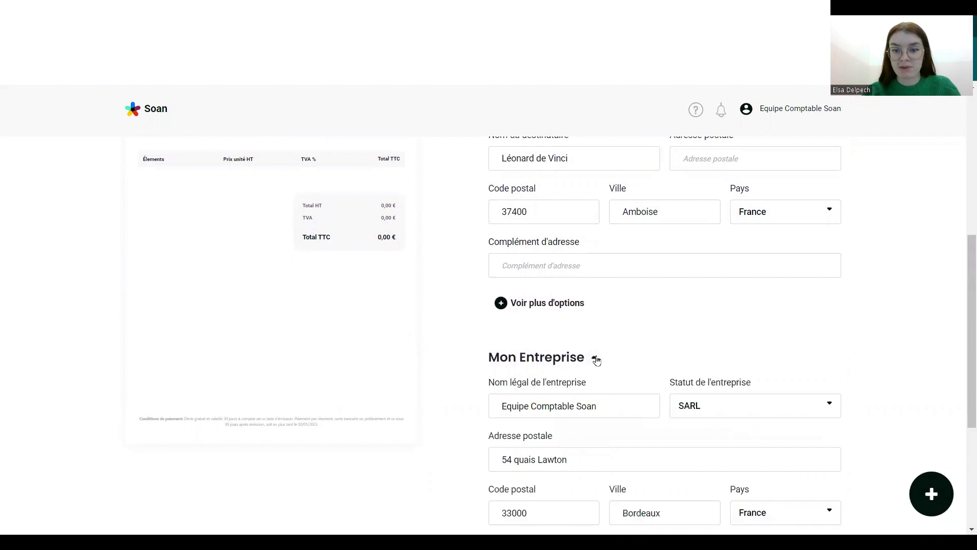
{"action": "scroll", "coordinate": [595, 360], "scroll_direction": "down", "scroll_amount": 4}
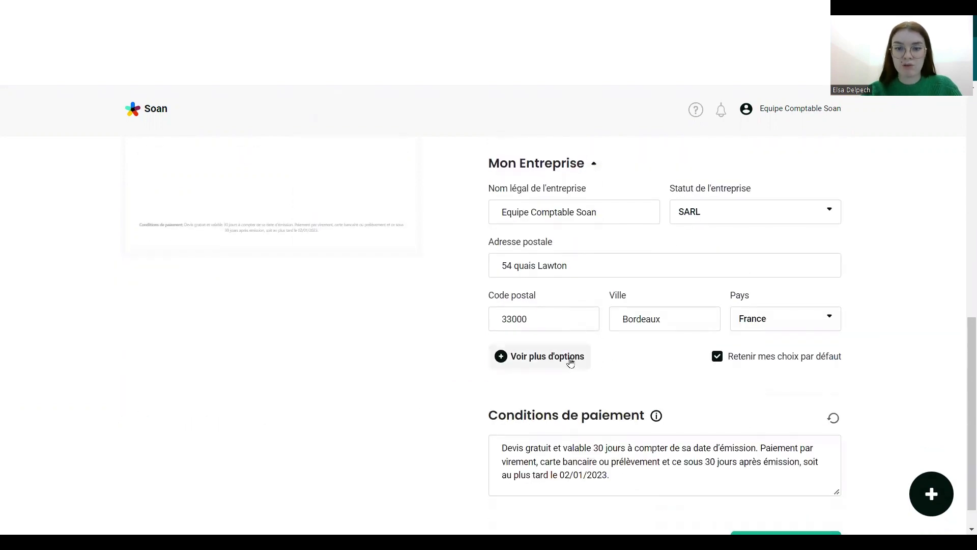
{"action": "left_click", "coordinate": [544, 359]}
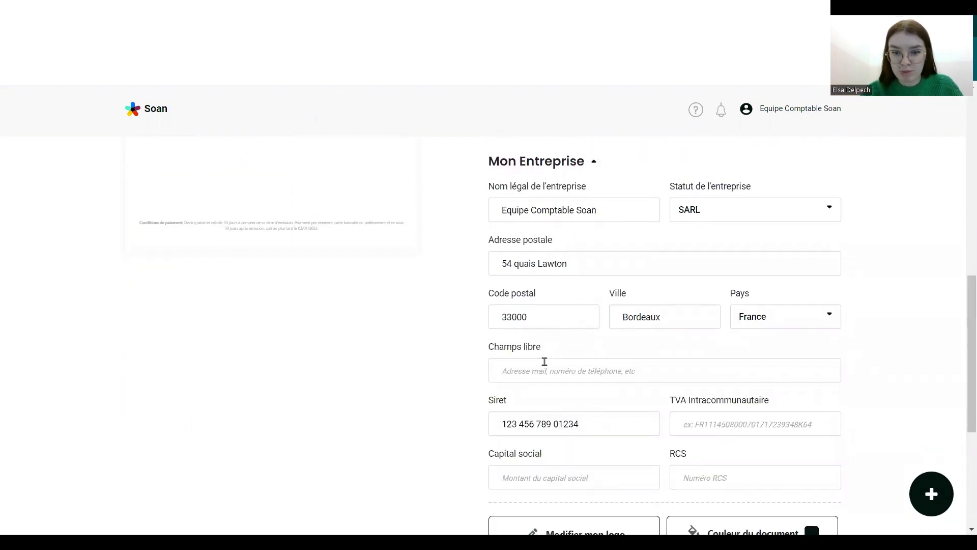
Examine the logo choices for the document and leave the logo as it is
{"action": "scroll", "coordinate": [545, 360], "scroll_direction": "down", "scroll_amount": 2}
{"action": "left_click", "coordinate": [579, 422]}
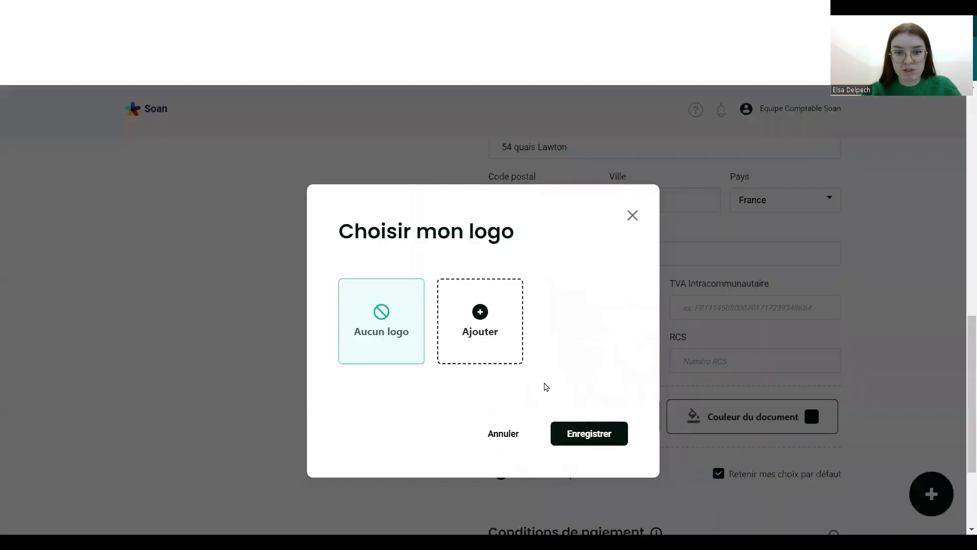
{"action": "left_click", "coordinate": [633, 215]}
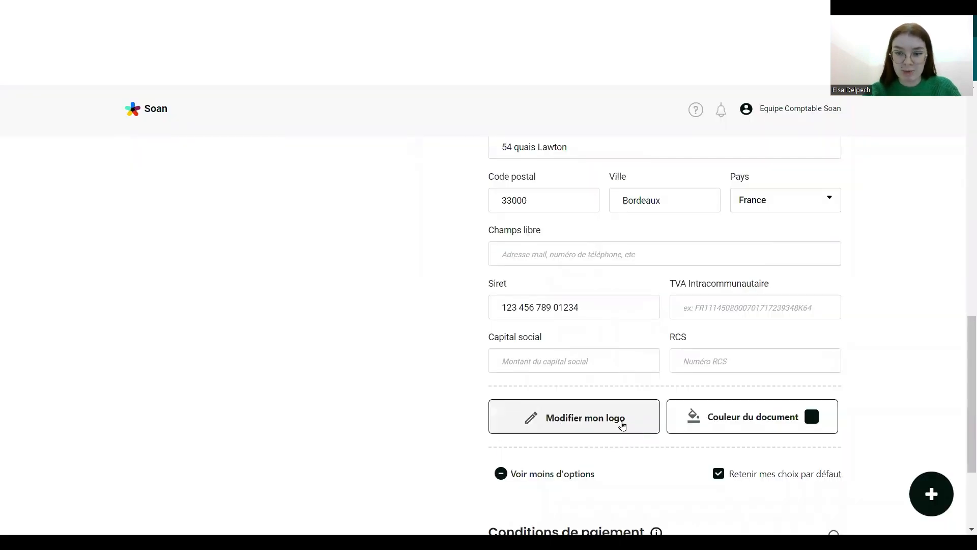
Set the document colour to green 12C993 and check it in the quote preview
{"action": "left_click", "coordinate": [735, 432]}
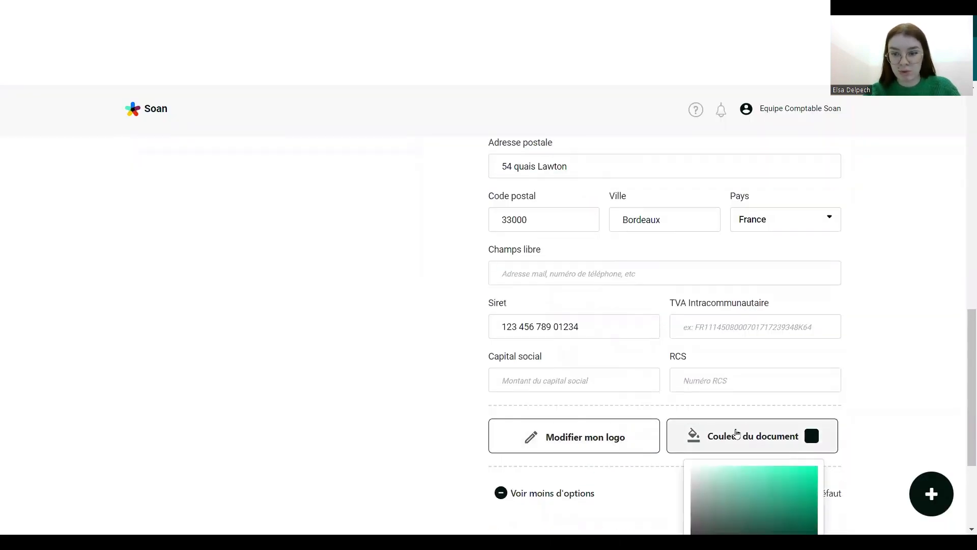
{"action": "scroll", "coordinate": [736, 433], "scroll_direction": "down", "scroll_amount": 3}
{"action": "left_click", "coordinate": [808, 338]}
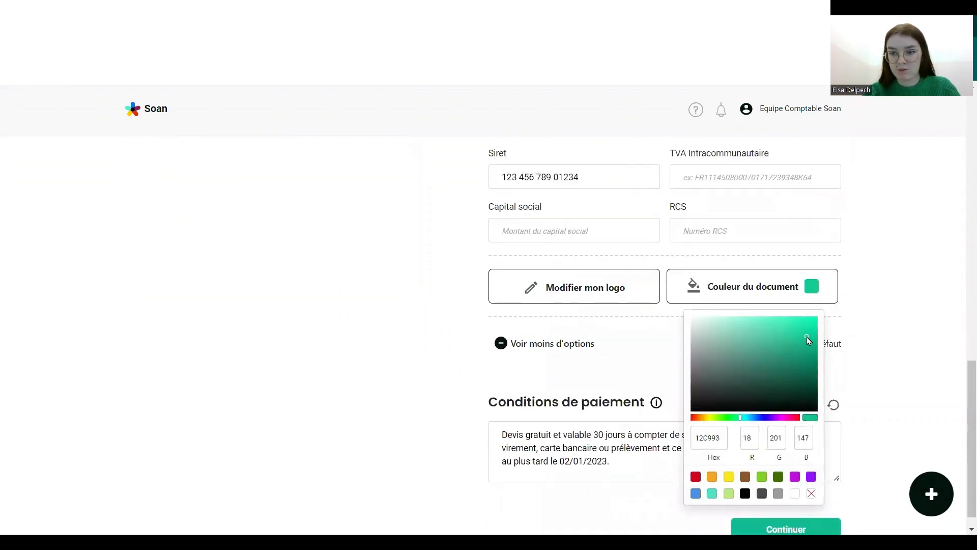
{"action": "left_click", "coordinate": [621, 350]}
{"action": "scroll", "coordinate": [621, 352], "scroll_direction": "up", "scroll_amount": 7}
{"action": "scroll", "coordinate": [621, 351], "scroll_direction": "up", "scroll_amount": 6}
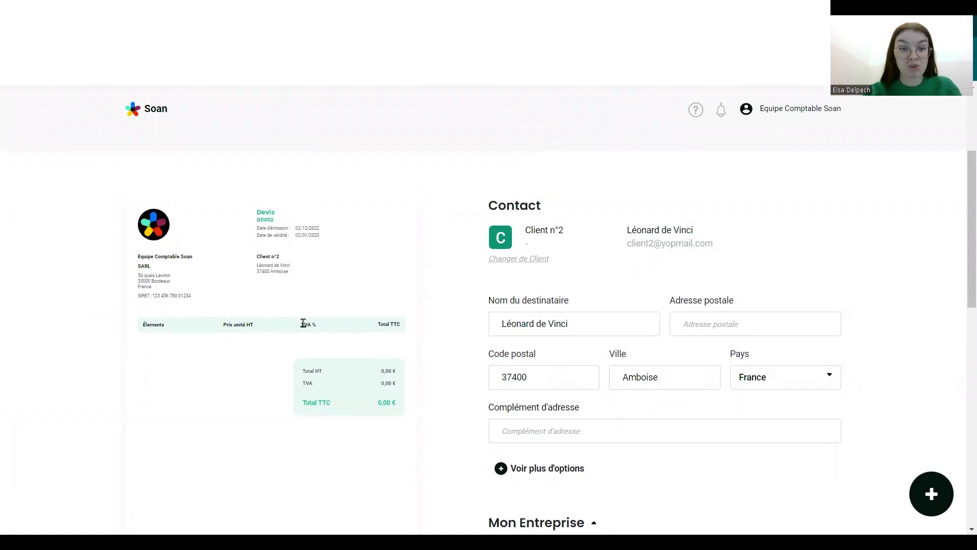
Review the company details and payment conditions, and continue to the quote's Infos stage
{"action": "scroll", "coordinate": [629, 351], "scroll_direction": "down", "scroll_amount": 6}
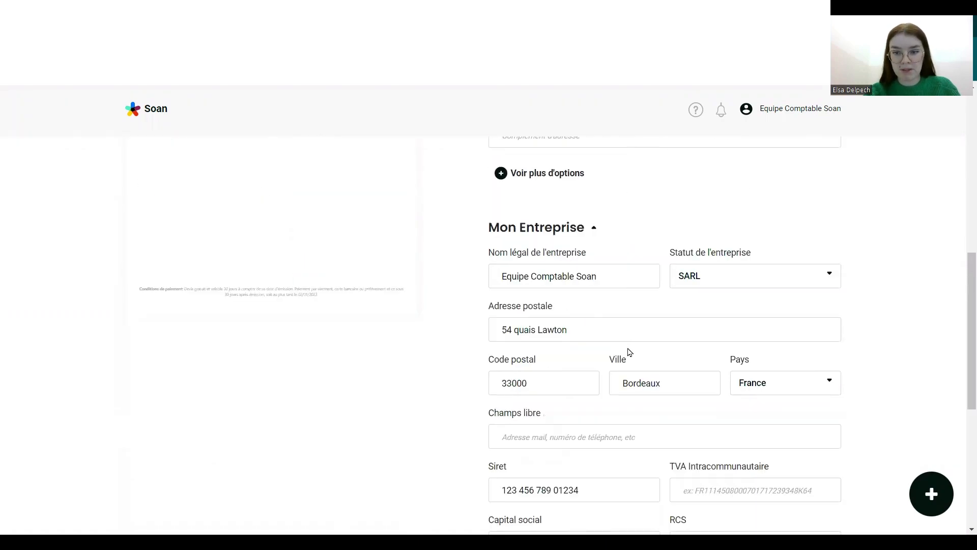
{"action": "scroll", "coordinate": [630, 351], "scroll_direction": "down", "scroll_amount": 6}
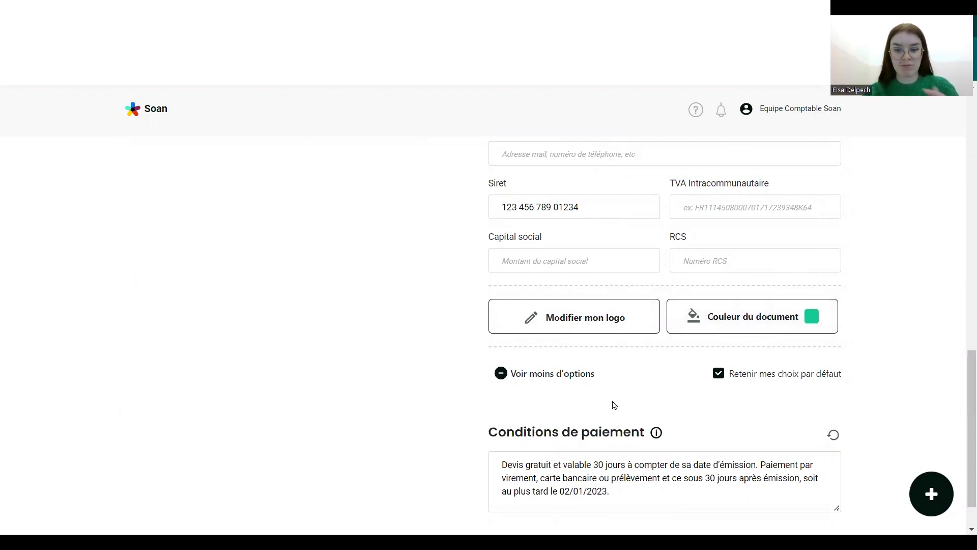
{"action": "scroll", "coordinate": [614, 405], "scroll_direction": "down", "scroll_amount": 1}
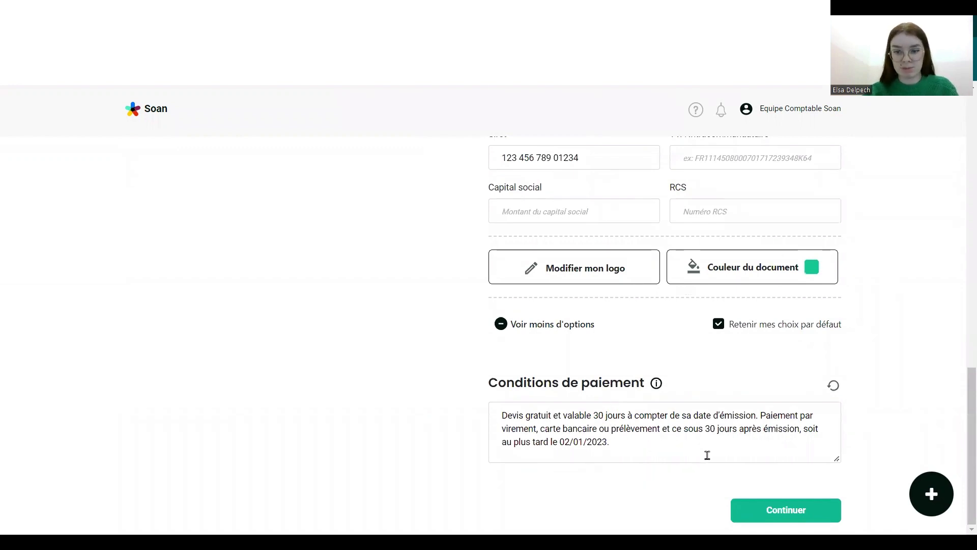
{"action": "scroll", "coordinate": [707, 455], "scroll_direction": "up", "scroll_amount": 5}
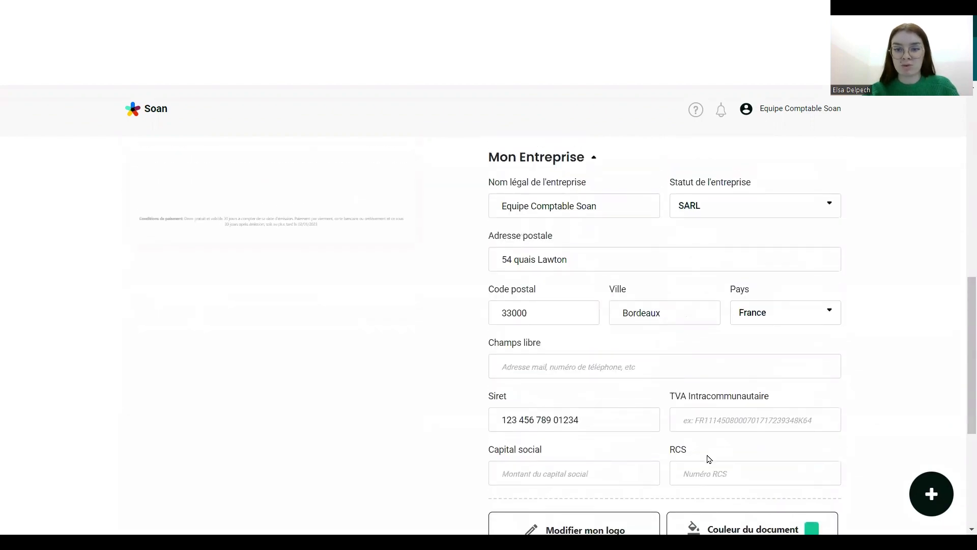
{"action": "scroll", "coordinate": [706, 457], "scroll_direction": "down", "scroll_amount": 5}
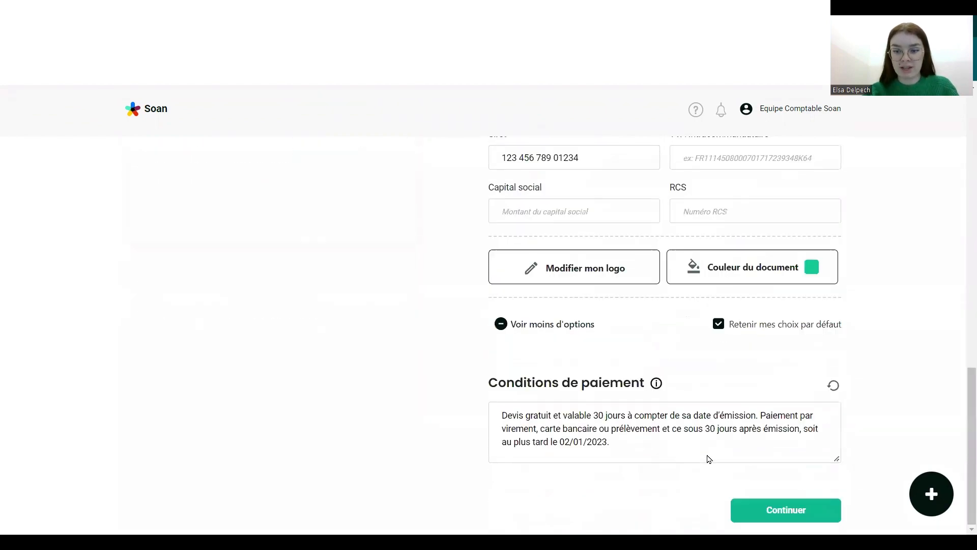
{"action": "left_click", "coordinate": [799, 515]}
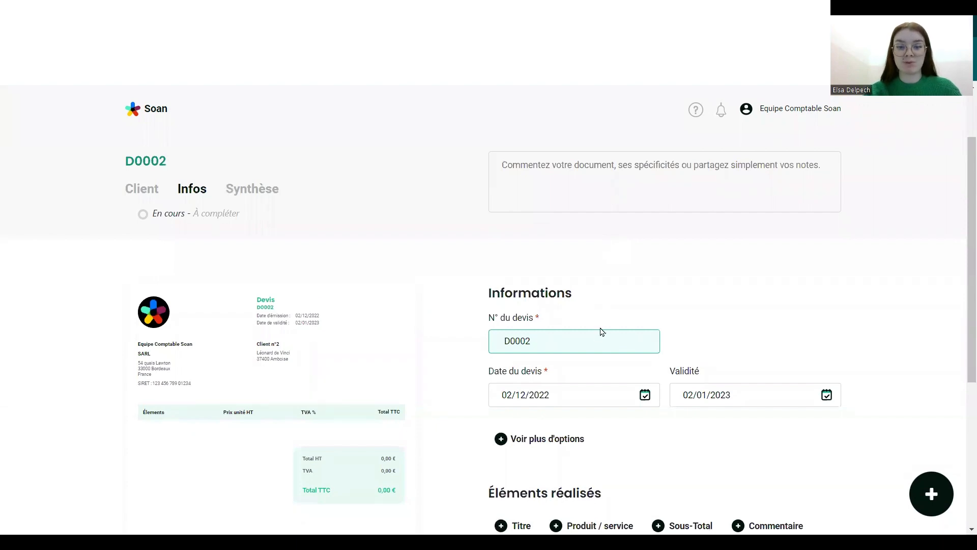
Check the quote's number, issue date and validity date, viewing the validity calendar without picking another day
{"action": "scroll", "coordinate": [689, 310], "scroll_direction": "down", "scroll_amount": 1}
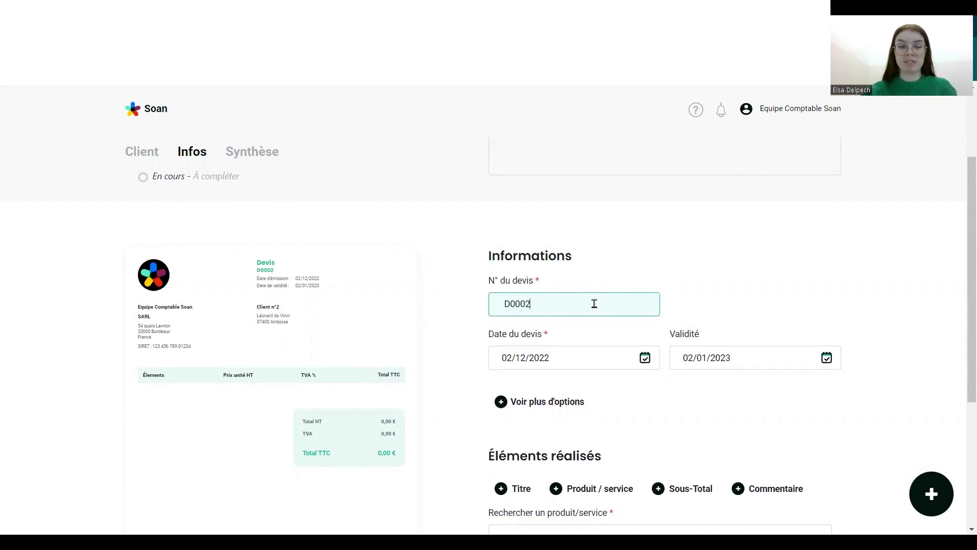
{"action": "scroll", "coordinate": [594, 303], "scroll_direction": "down", "scroll_amount": 2}
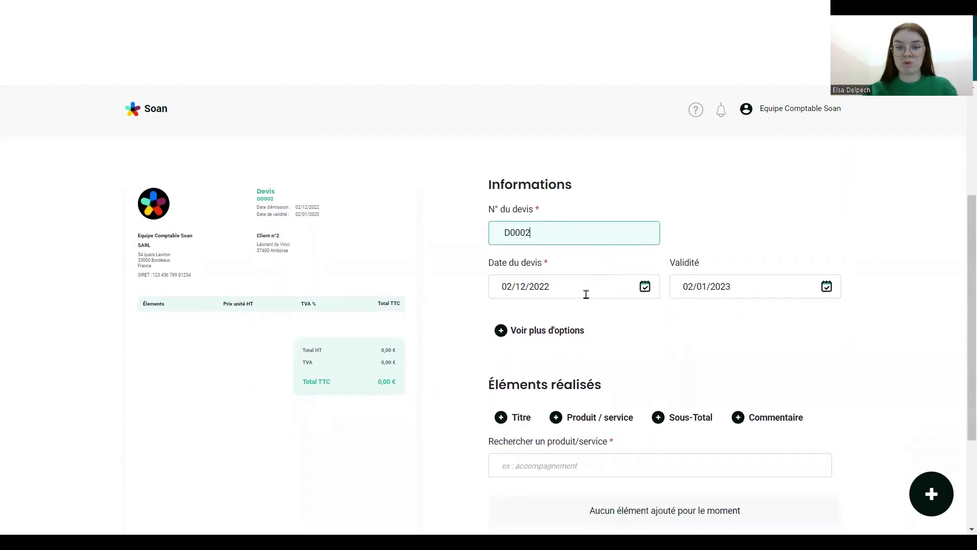
{"action": "left_click", "coordinate": [586, 294]}
{"action": "left_click", "coordinate": [738, 296]}
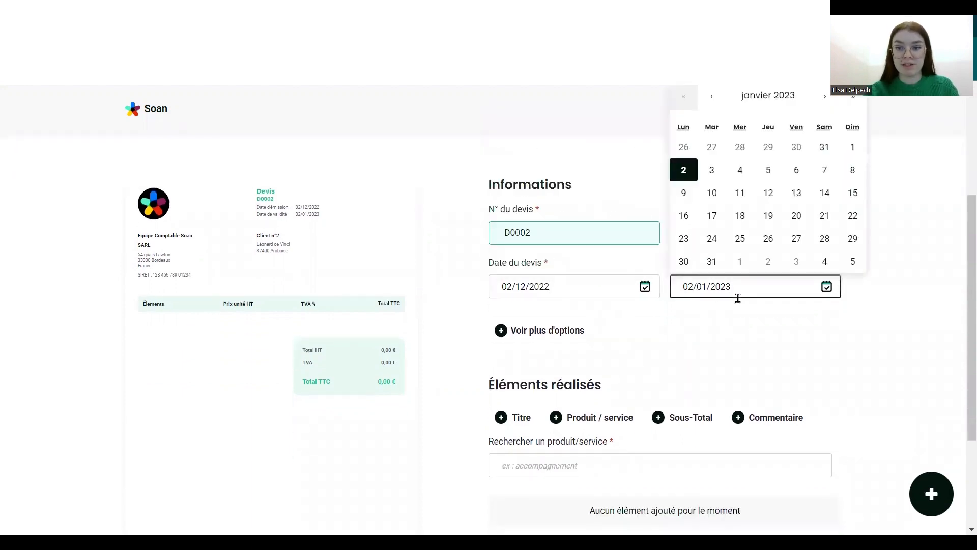
{"action": "left_click", "coordinate": [719, 368]}
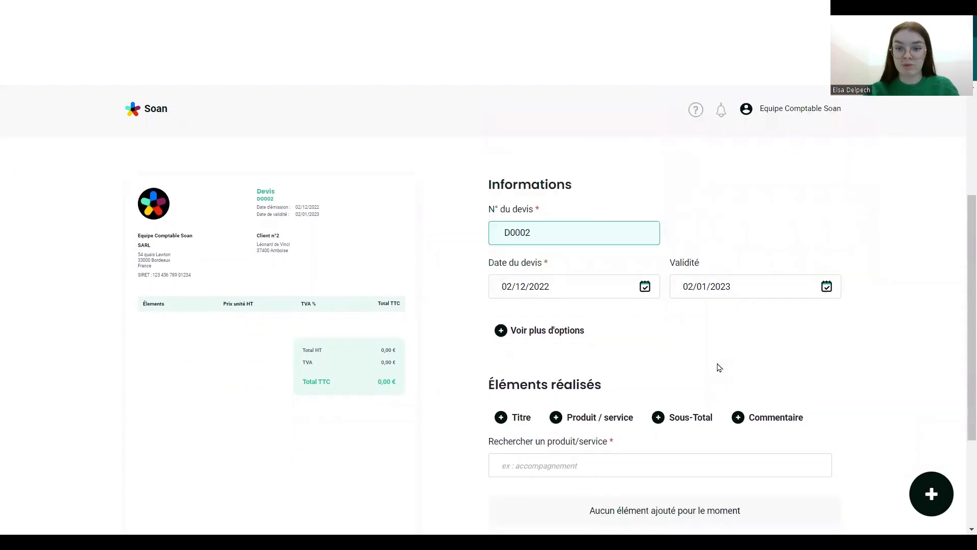
Show the quote's optional free description field and hide it again
{"action": "left_click", "coordinate": [533, 339]}
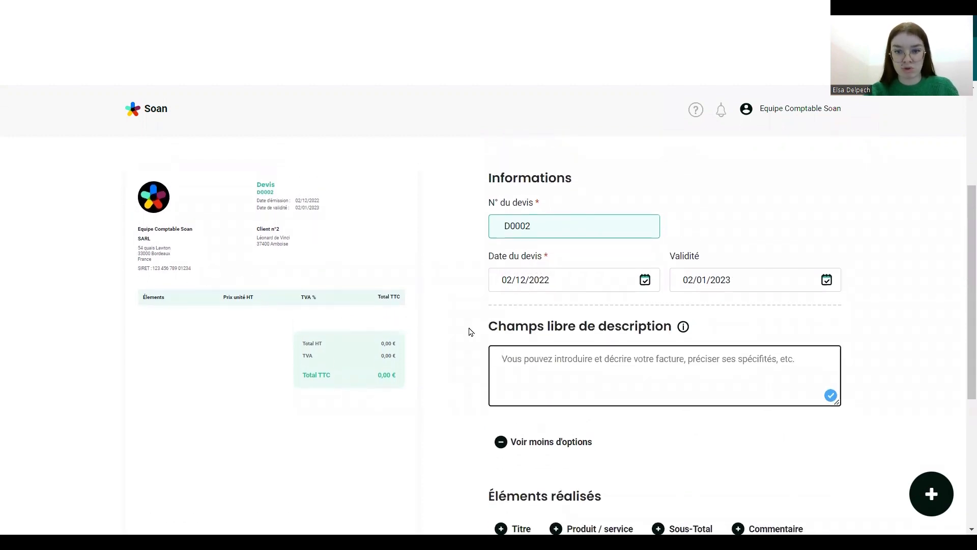
{"action": "scroll", "coordinate": [517, 339], "scroll_direction": "down", "scroll_amount": 1}
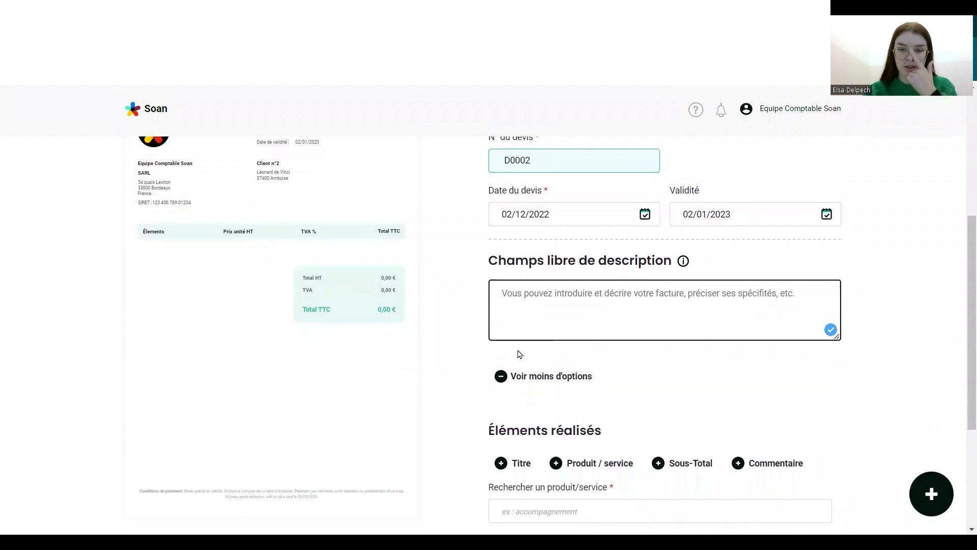
{"action": "left_click", "coordinate": [555, 376]}
Search the products and services for "pre" and add Prestation n°1 to the quote
{"action": "scroll", "coordinate": [687, 448], "scroll_direction": "down", "scroll_amount": 1}
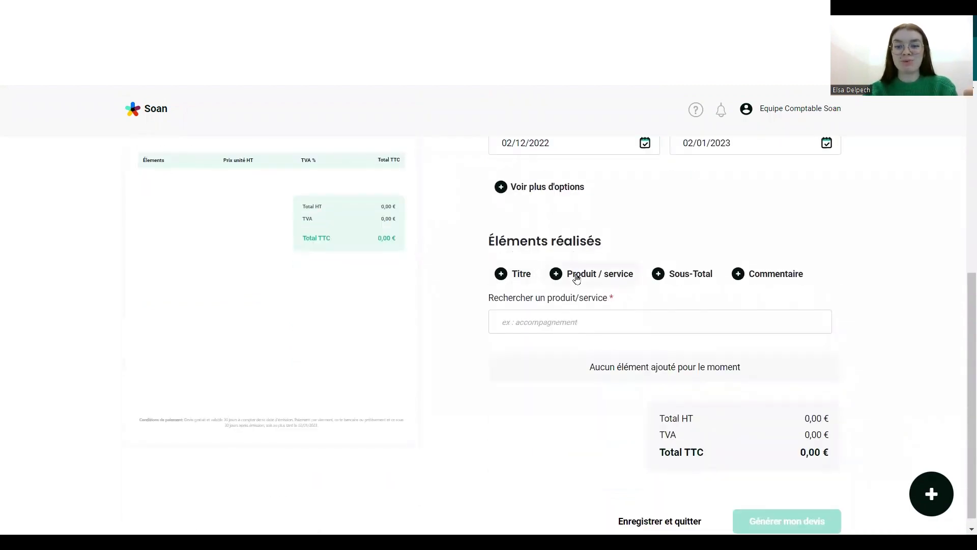
{"action": "left_click", "coordinate": [497, 320]}
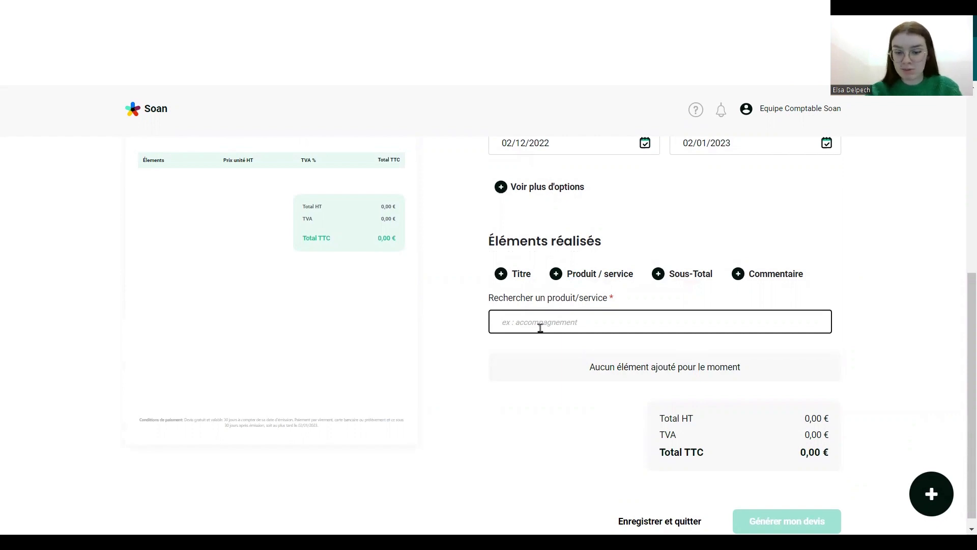
{"action": "type", "text": "pre"}
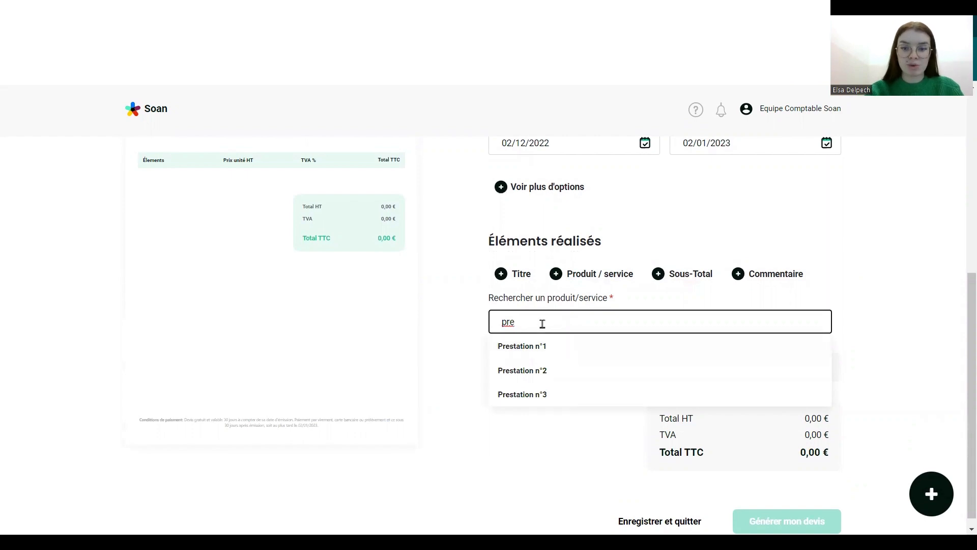
{"action": "left_click", "coordinate": [557, 352]}
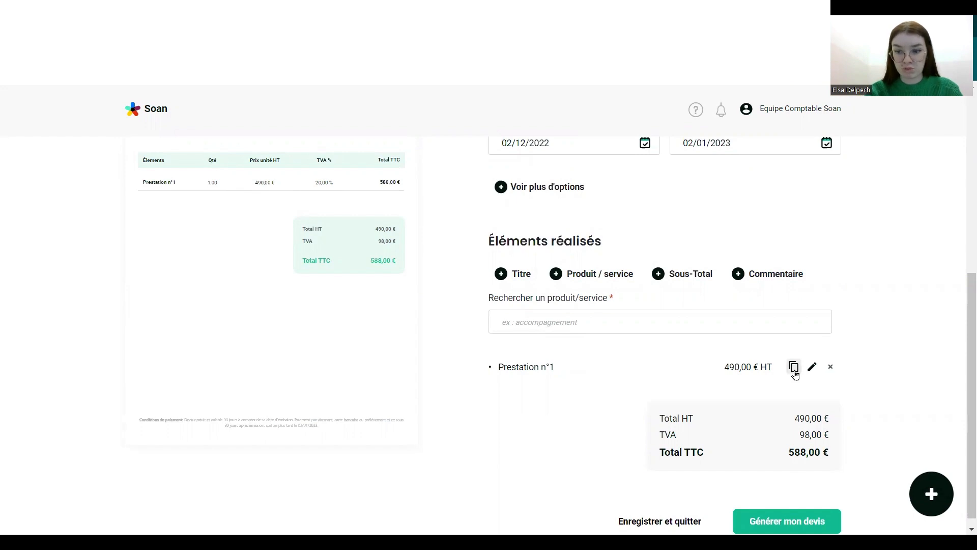
Edit Prestation n°1 in the quote to 2 units with a 10 € discount, and save the change
{"action": "left_click", "coordinate": [814, 366]}
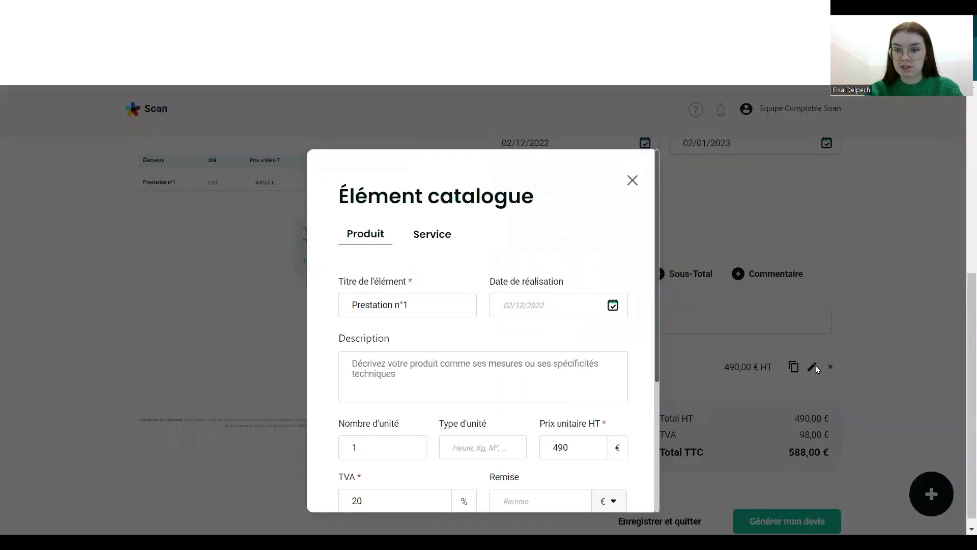
{"action": "scroll", "coordinate": [595, 351], "scroll_direction": "down", "scroll_amount": 4}
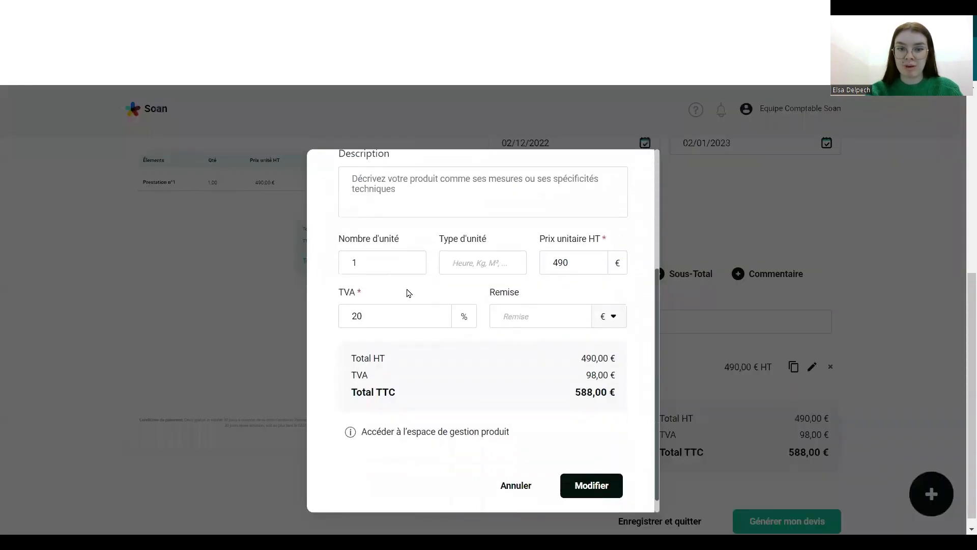
{"action": "left_click", "coordinate": [362, 257]}
{"action": "key", "text": "BackSpace"}
{"action": "type", "text": "2"}
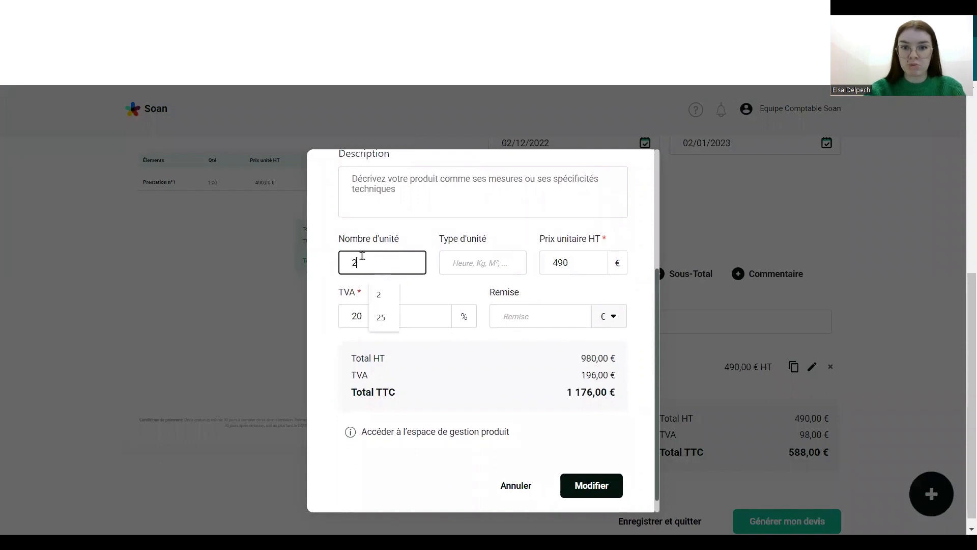
{"action": "left_click", "coordinate": [521, 318]}
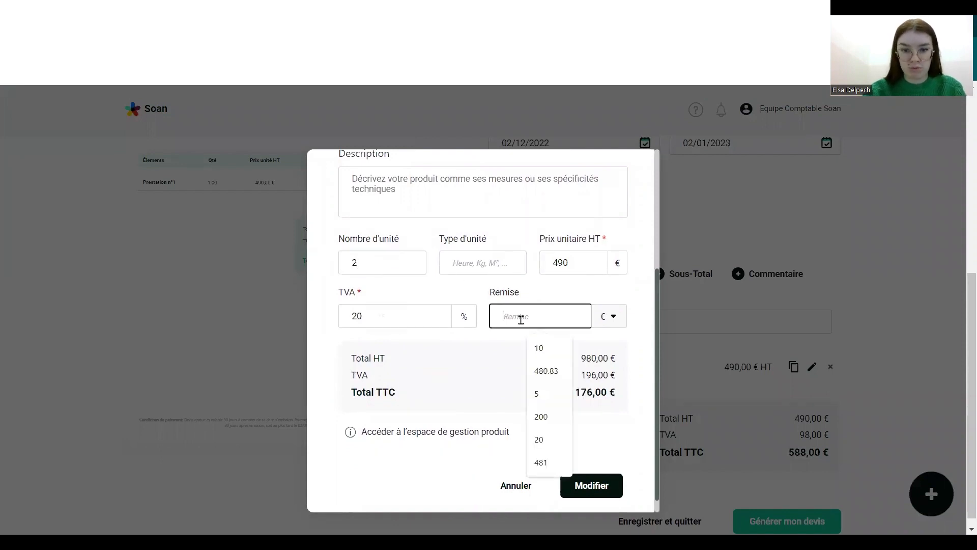
{"action": "type", "text": "10"}
{"action": "left_click", "coordinate": [505, 368]}
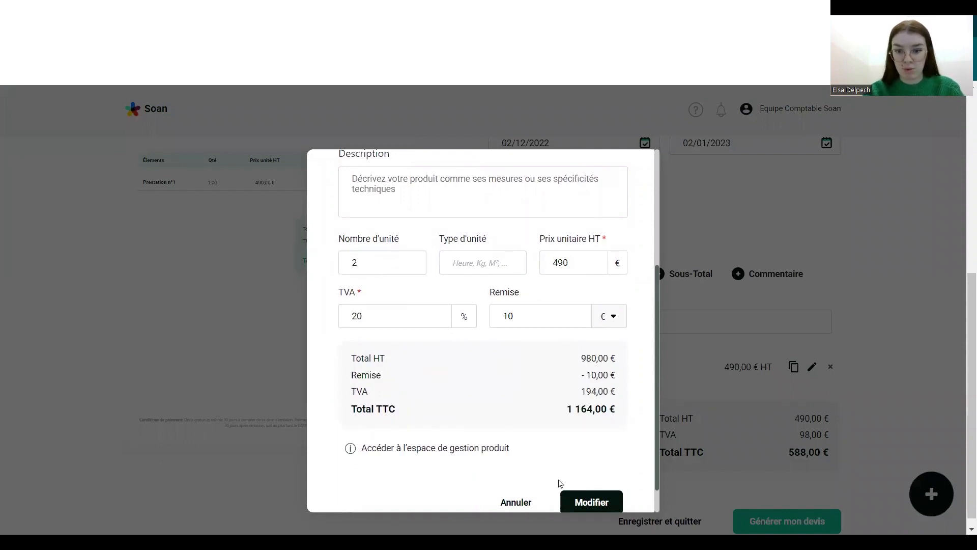
{"action": "left_click", "coordinate": [596, 503]}
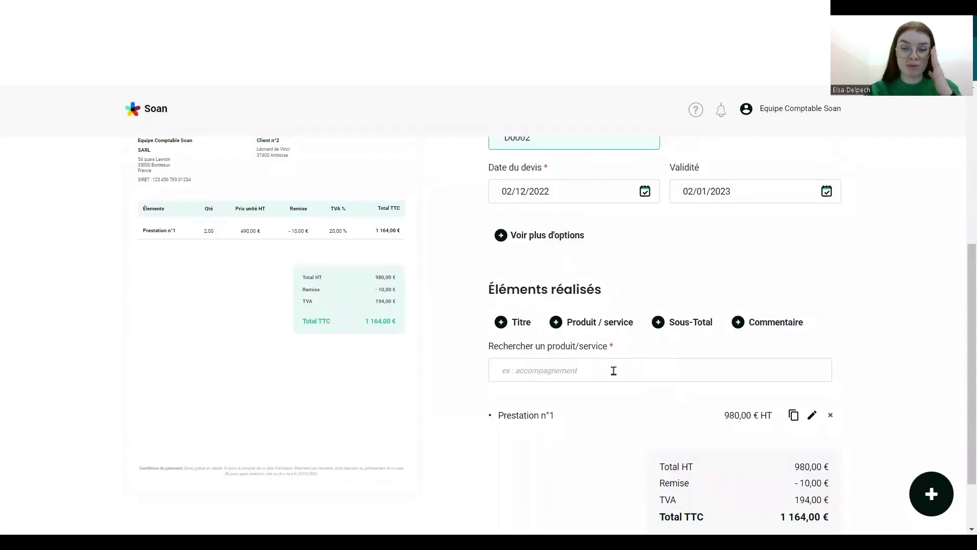
View the blank form for a new catalogue product or service, and close it without adding an element
{"action": "left_click", "coordinate": [582, 328]}
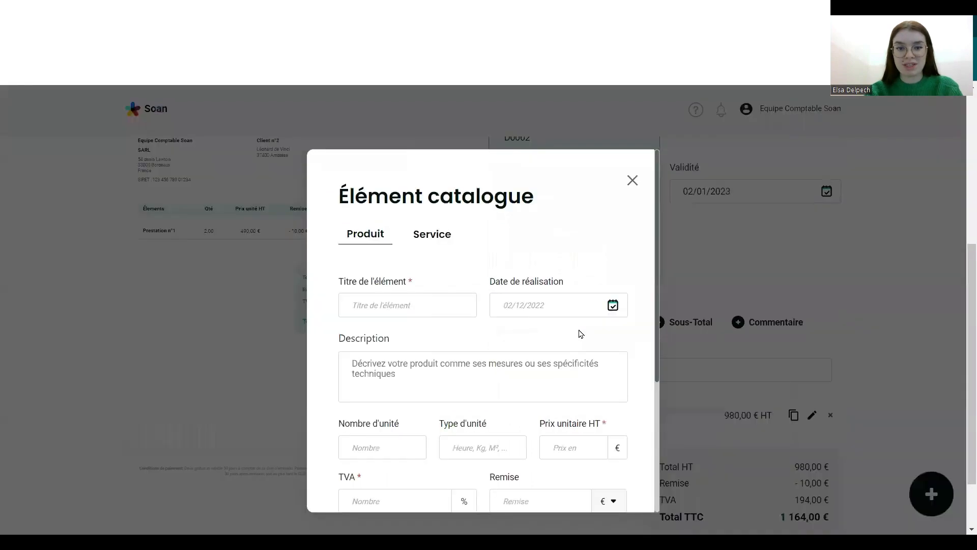
{"action": "scroll", "coordinate": [413, 363], "scroll_direction": "down", "scroll_amount": 4}
{"action": "scroll", "coordinate": [414, 366], "scroll_direction": "up", "scroll_amount": 4}
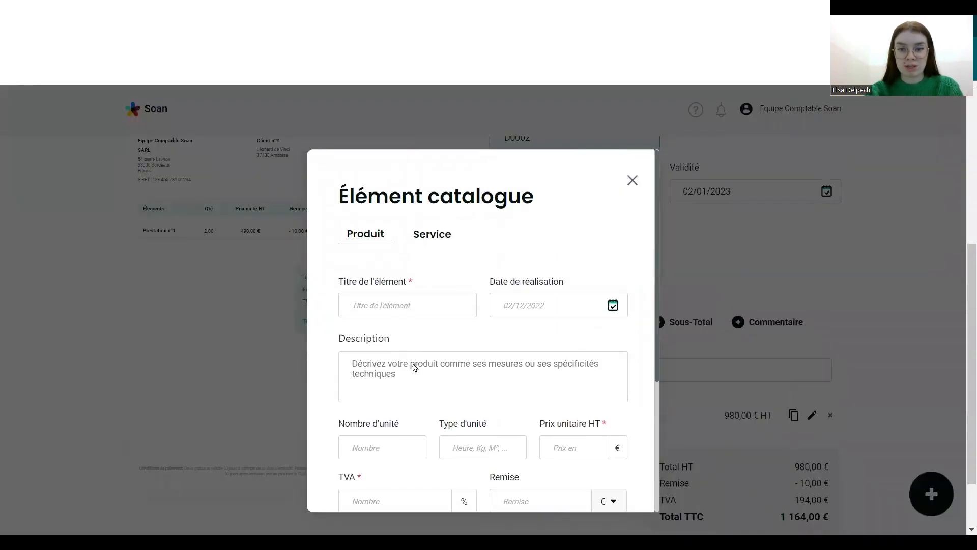
{"action": "key", "text": "Escape"}
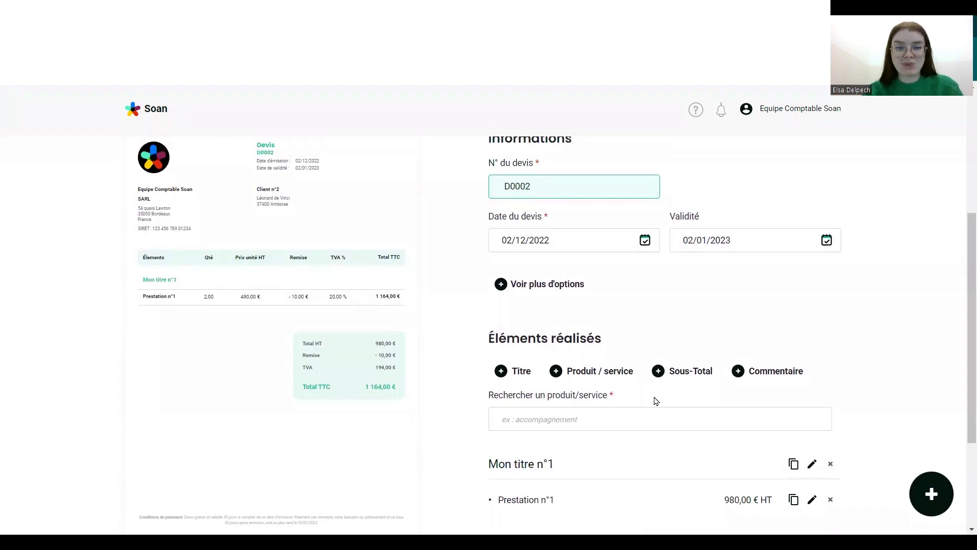
Generate the quote and review its summary, document actions and follow-up options
{"action": "scroll", "coordinate": [656, 401], "scroll_direction": "down", "scroll_amount": 3}
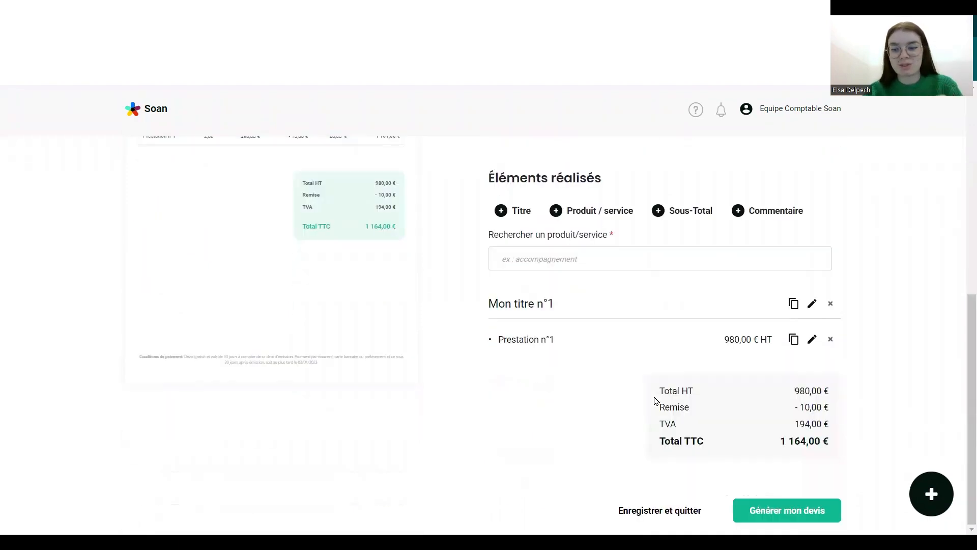
{"action": "left_click", "coordinate": [791, 499]}
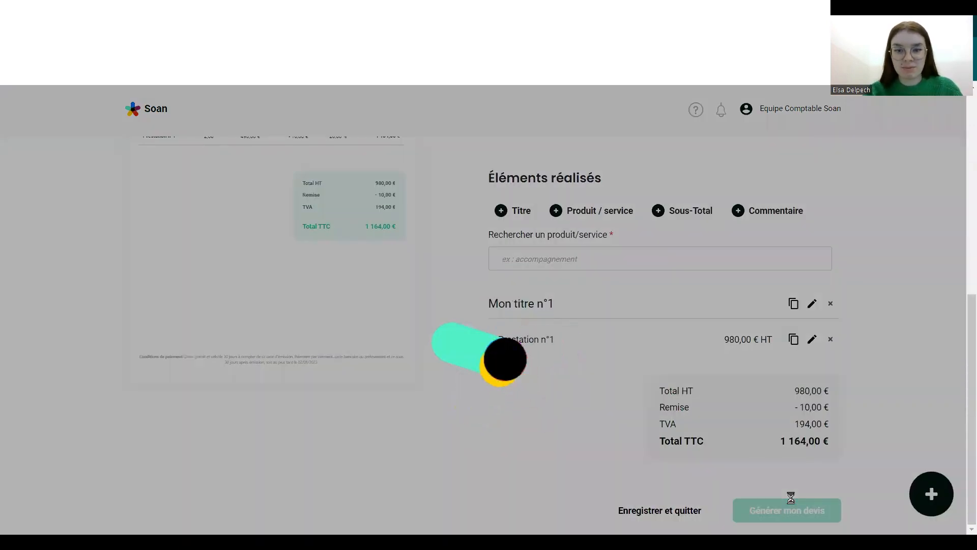
{"action": "scroll", "coordinate": [558, 422], "scroll_direction": "down", "scroll_amount": 3}
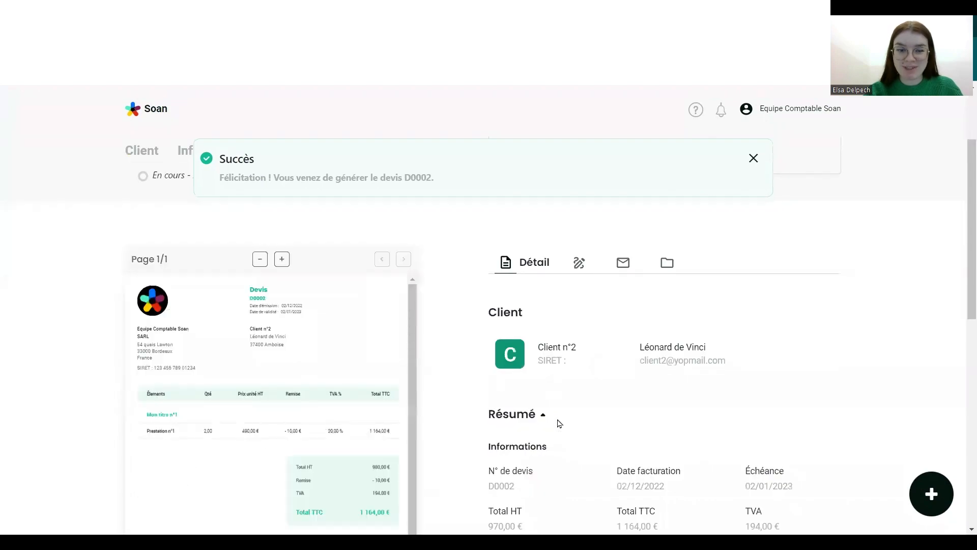
{"action": "scroll", "coordinate": [558, 422], "scroll_direction": "down", "scroll_amount": 3}
{"action": "scroll", "coordinate": [559, 421], "scroll_direction": "up", "scroll_amount": 5}
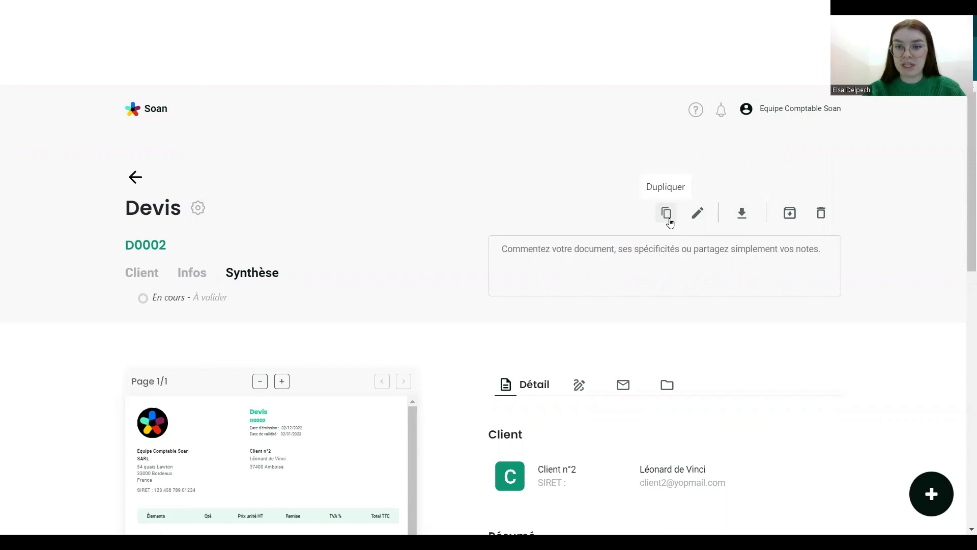
{"action": "scroll", "coordinate": [655, 356], "scroll_direction": "down", "scroll_amount": 3}
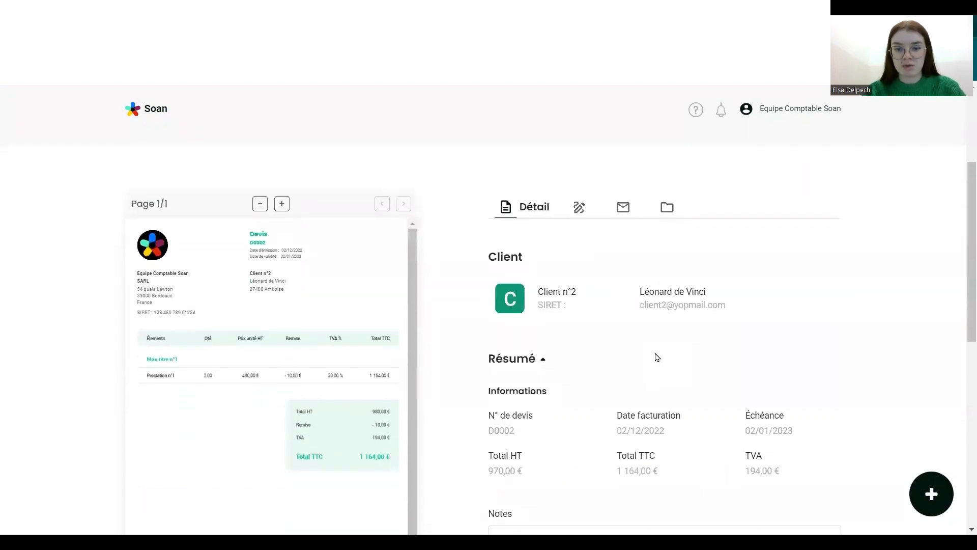
{"action": "scroll", "coordinate": [655, 356], "scroll_direction": "down", "scroll_amount": 8}
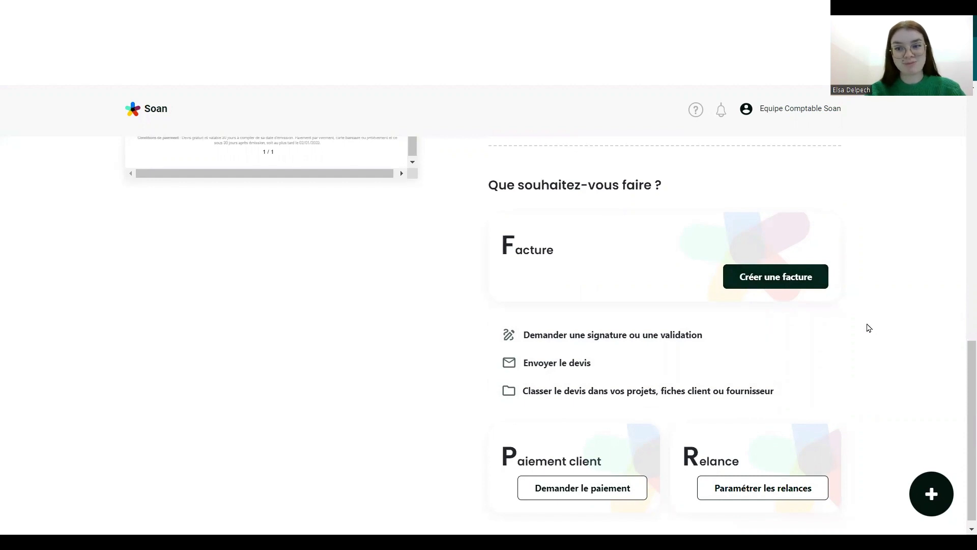
{"action": "scroll", "coordinate": [870, 328], "scroll_direction": "up", "scroll_amount": 6}
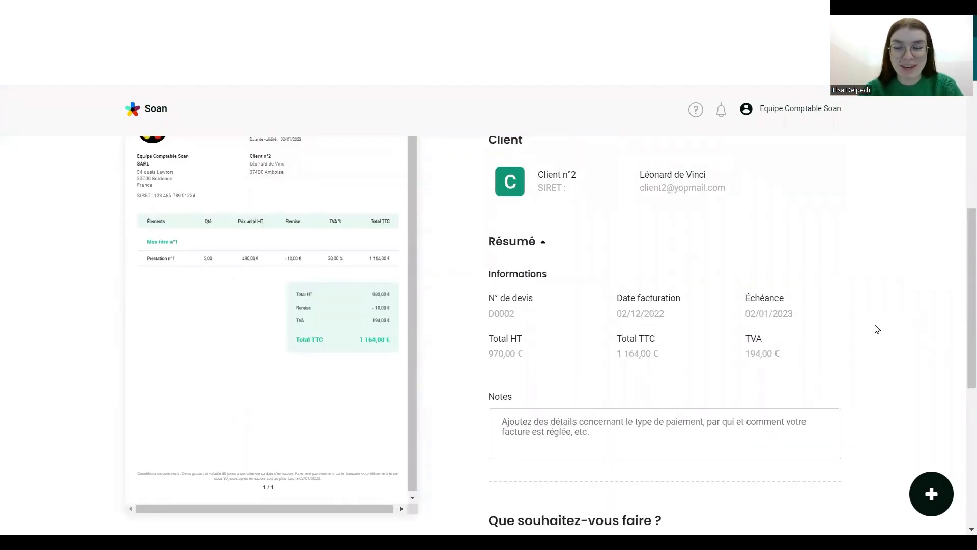